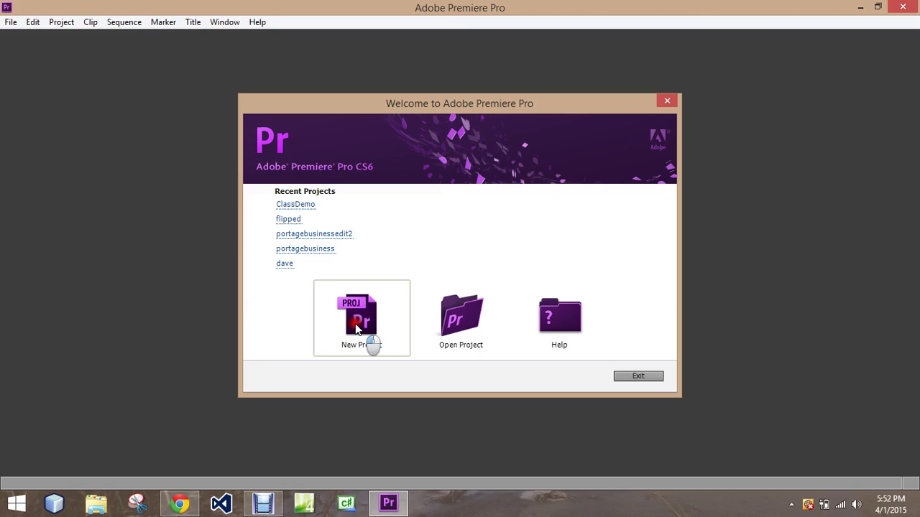
# Start a new Premiere project named classdemo2.
pyautogui.click(355, 324)
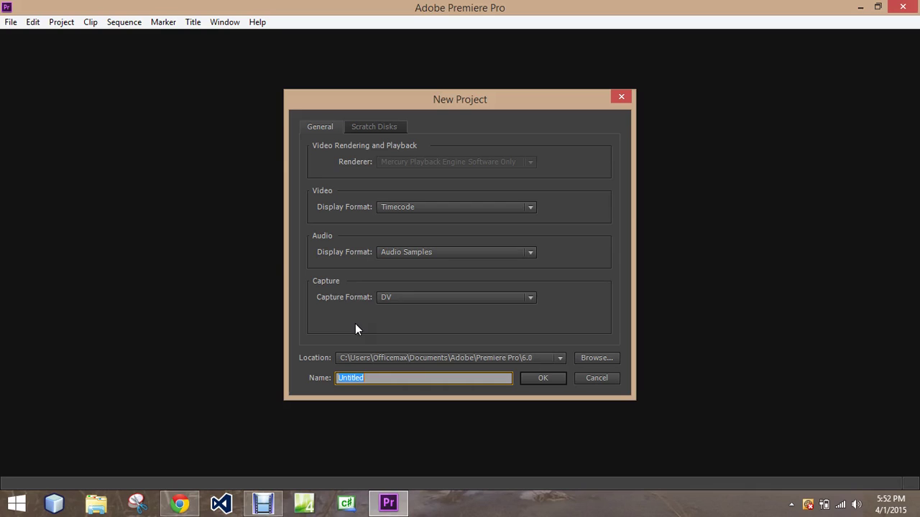
pyautogui.write('classdemo2')
# Confirm the classdemo2 project, name the new sequence firstshot, and preview the DSLR 1080p30 preset.
pyautogui.click(541, 379)
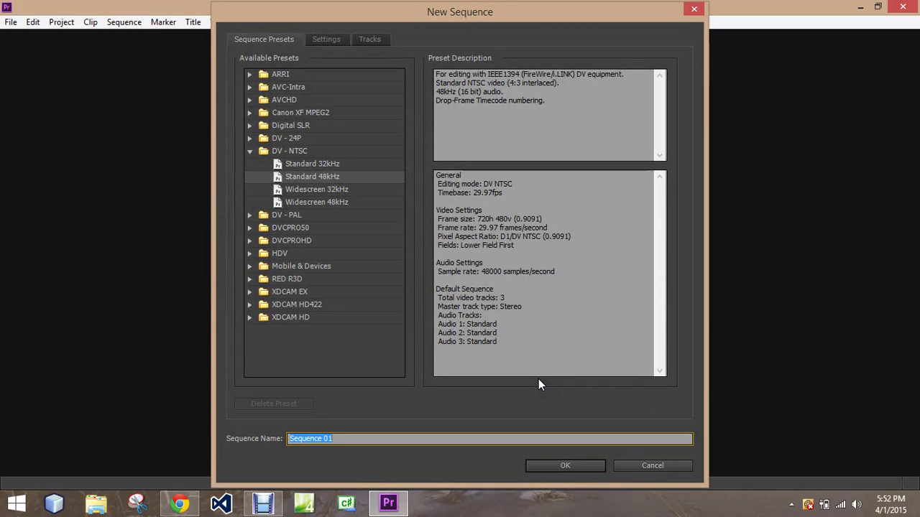
pyautogui.write('firstshot')
pyautogui.click(250, 125)
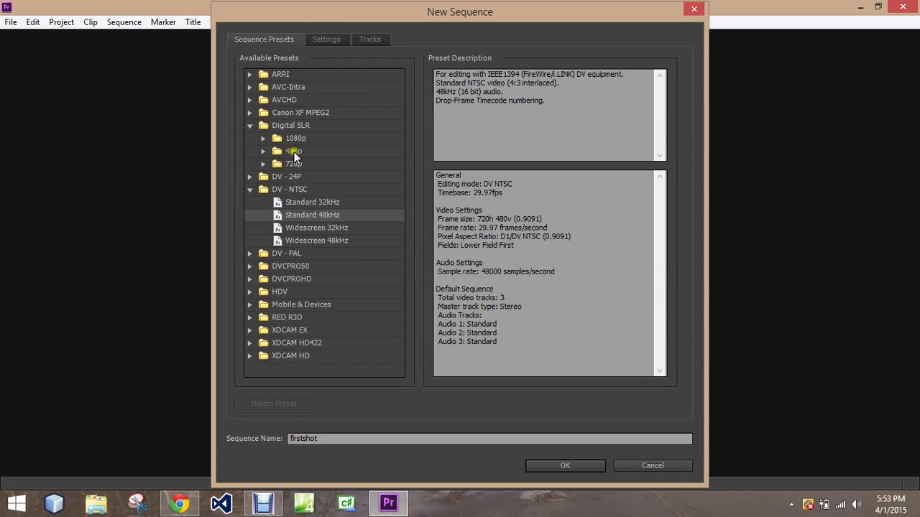
pyautogui.click(262, 138)
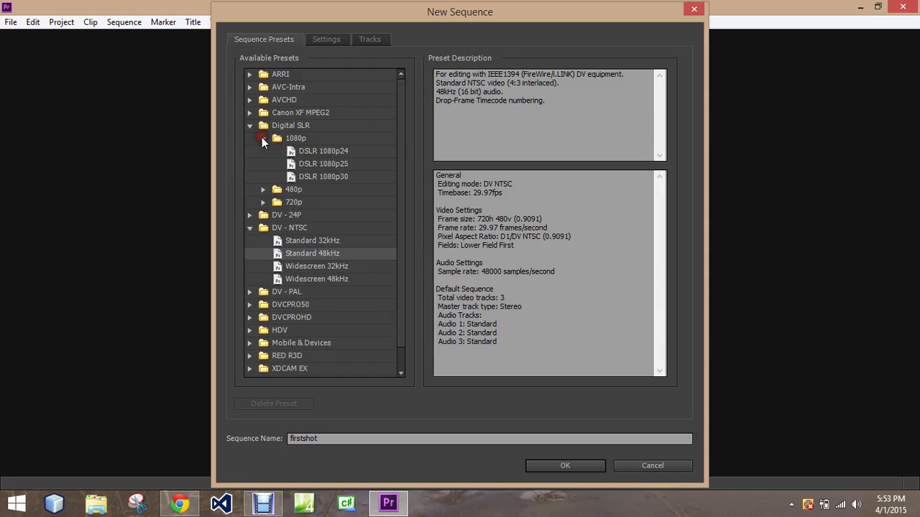
pyautogui.click(314, 176)
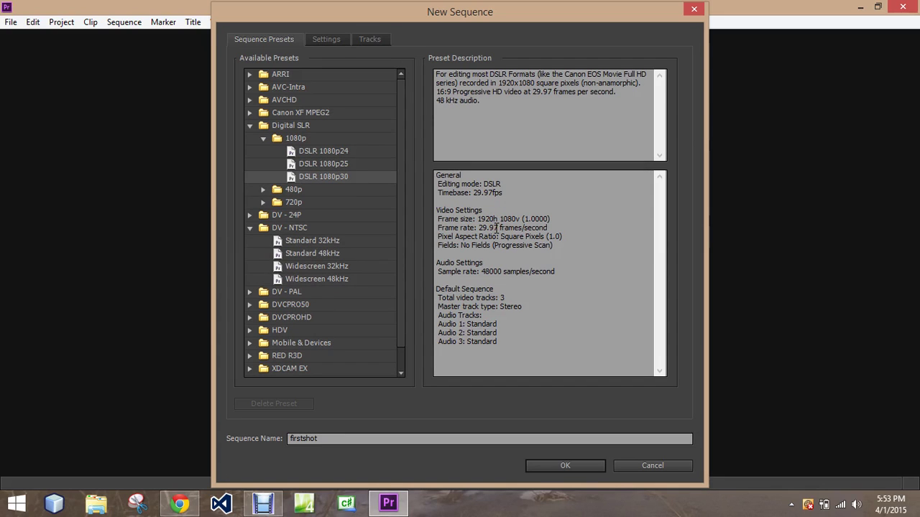
# Compare DV - NTSC presets, choose DV - NTSC Standard 48kHz, and view the track settings.
pyautogui.click(338, 240)
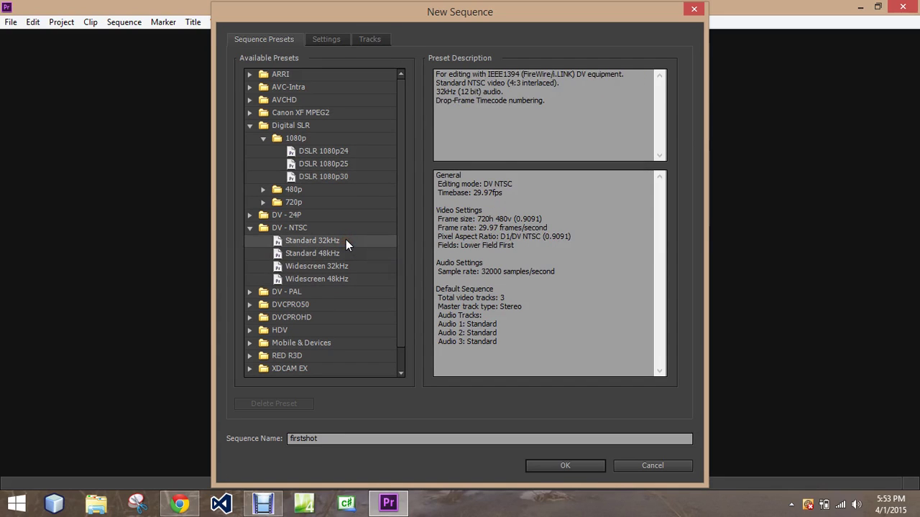
pyautogui.click(332, 266)
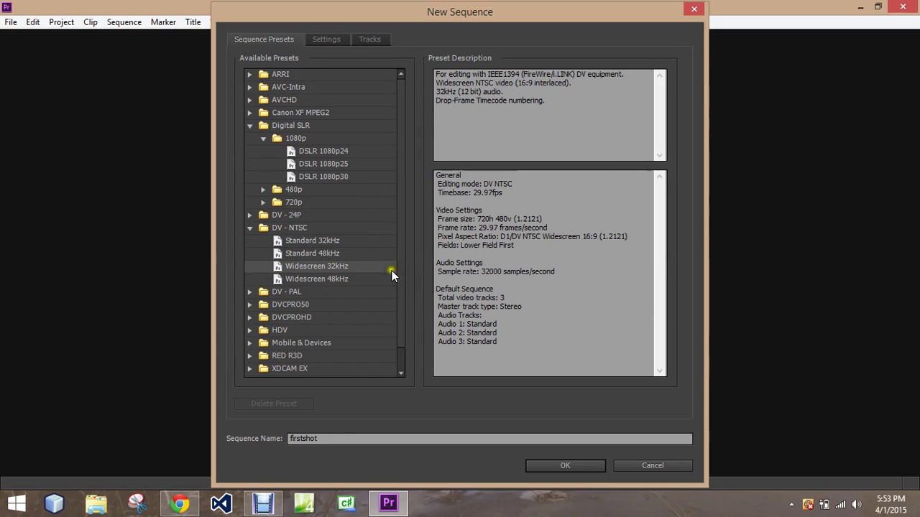
pyautogui.click(336, 255)
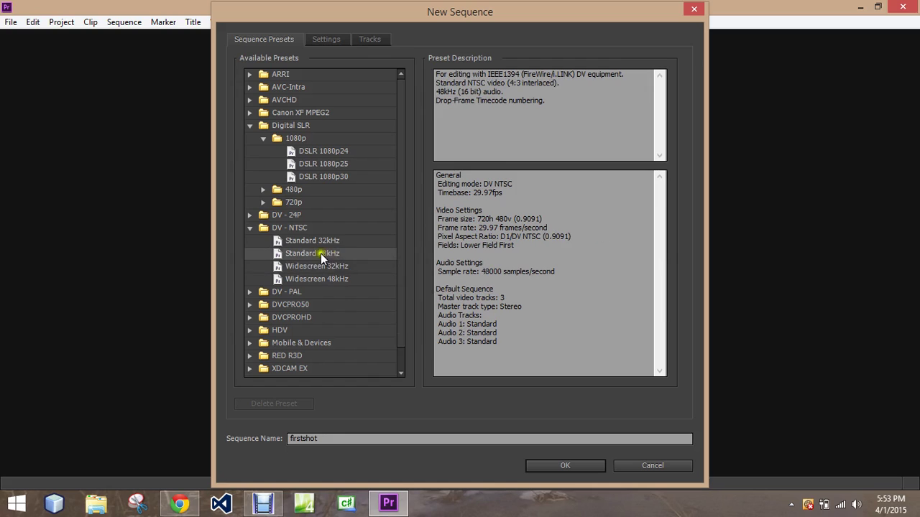
pyautogui.click(250, 125)
pyautogui.click(361, 39)
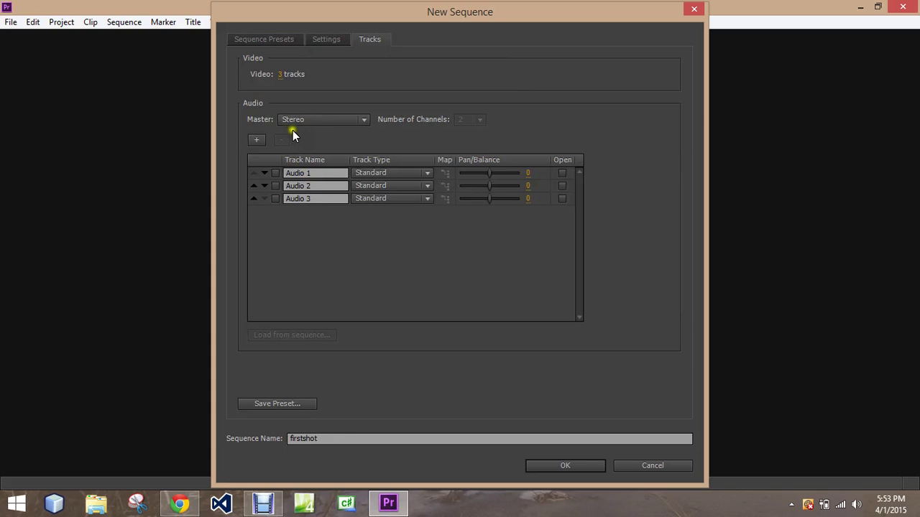
# Experiment with more video tracks and a fourth audio track, then return to the preset list.
pyautogui.click(281, 75)
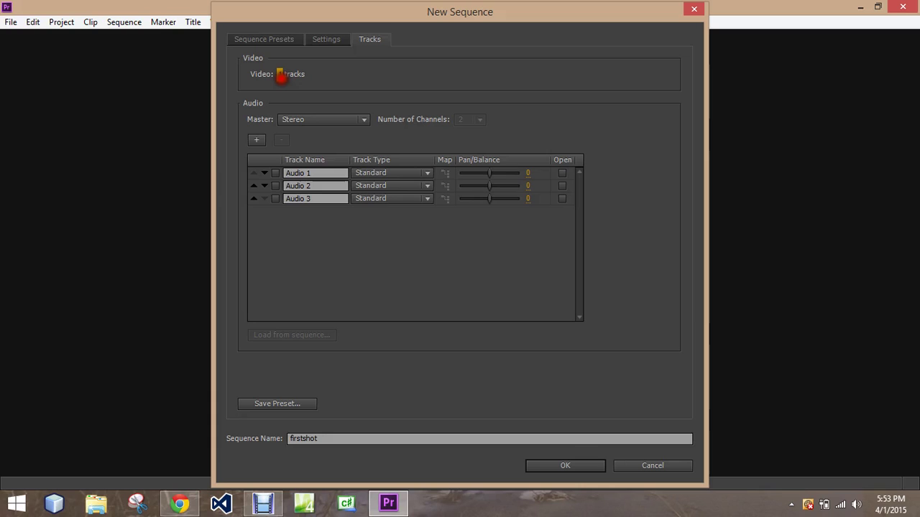
pyautogui.moveTo(285, 79); pyautogui.dragTo(252, 90)
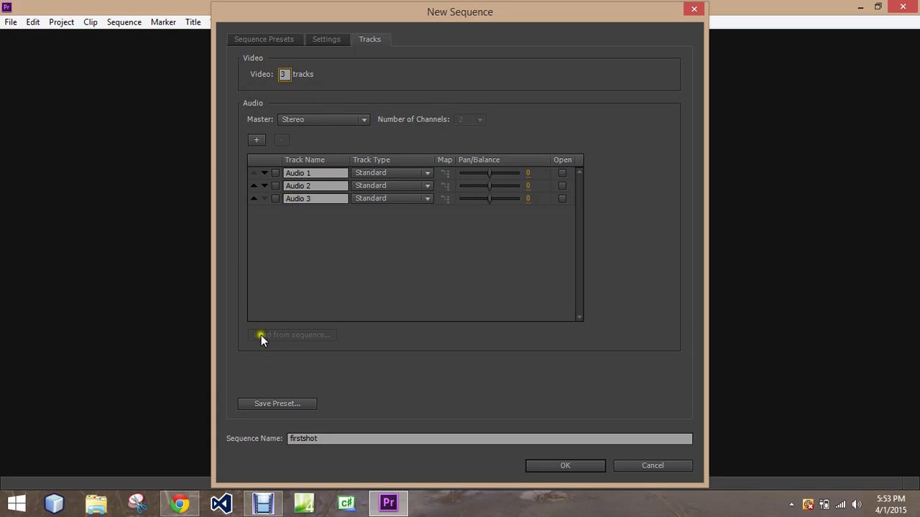
pyautogui.click(258, 140)
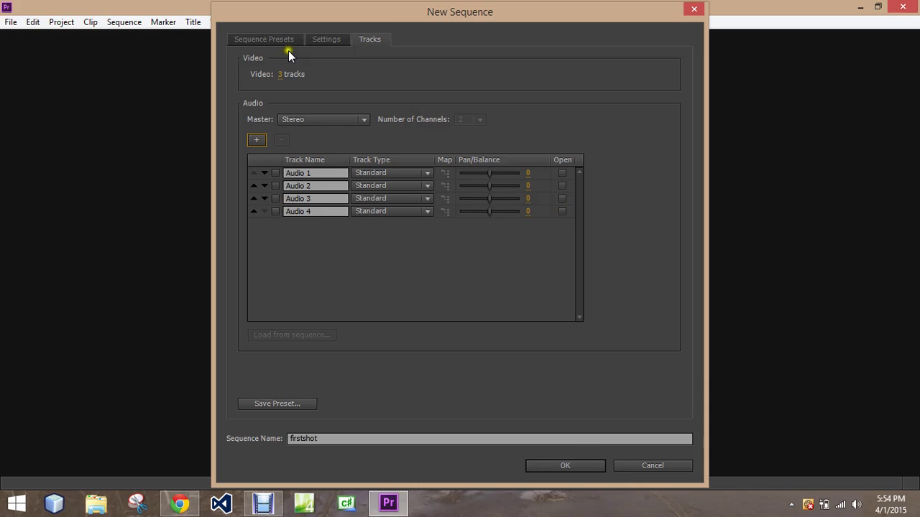
pyautogui.click(273, 40)
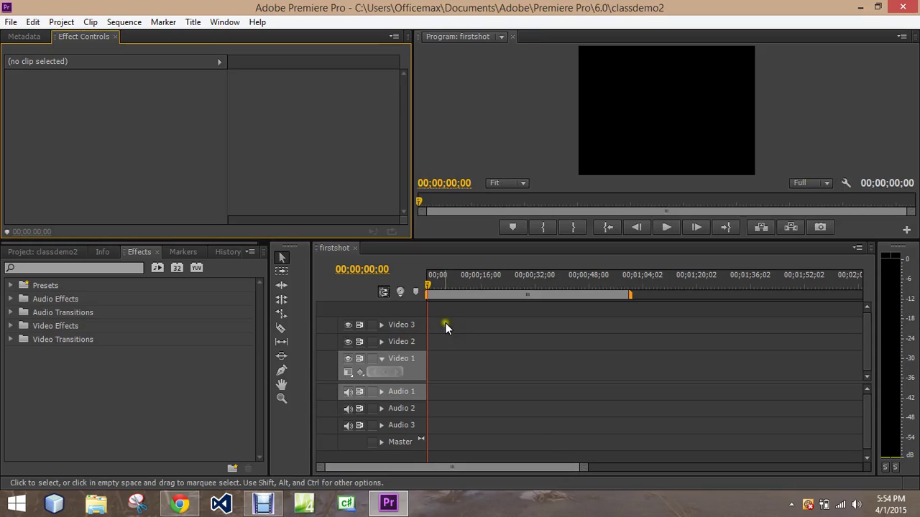
# Bring the classdemo2 project contents forward and open the New Item list.
pyautogui.click(48, 253)
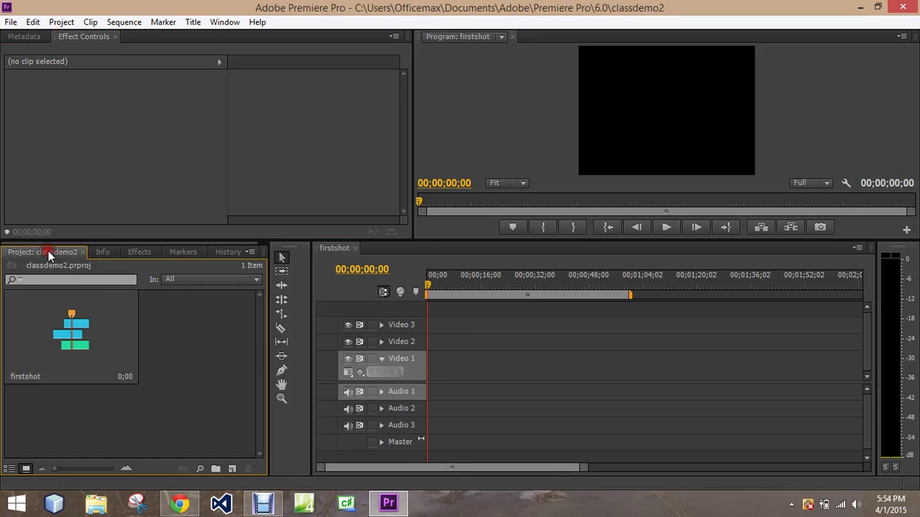
pyautogui.click(216, 469)
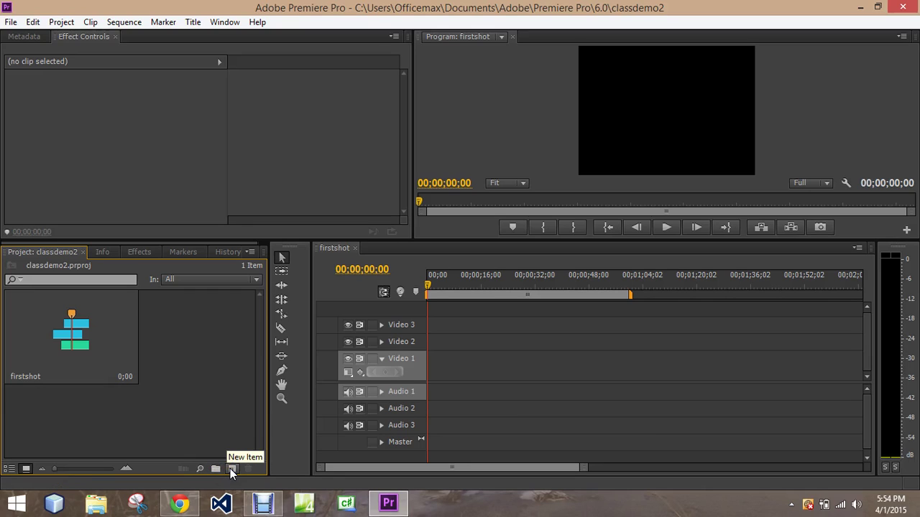
pyautogui.click(231, 468)
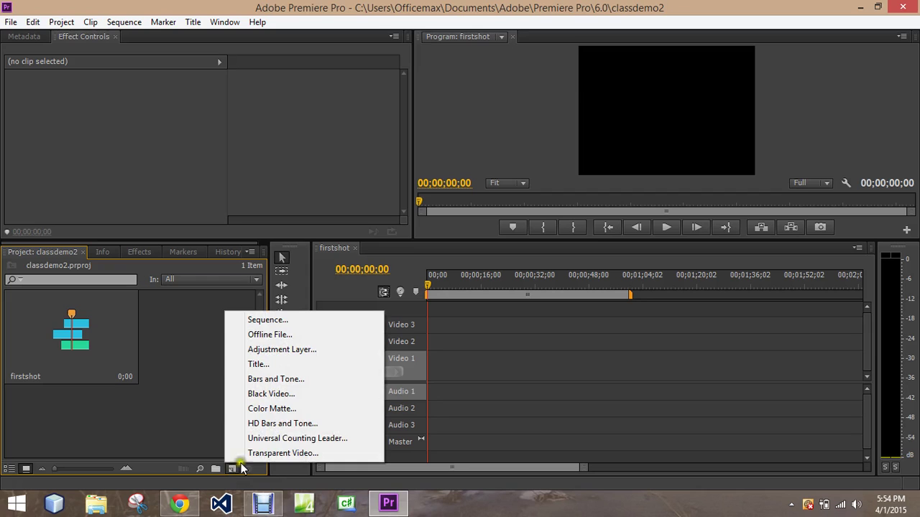
# Create an HD Bars and Tone clip and place it at the start of Video 1.
pyautogui.click(274, 422)
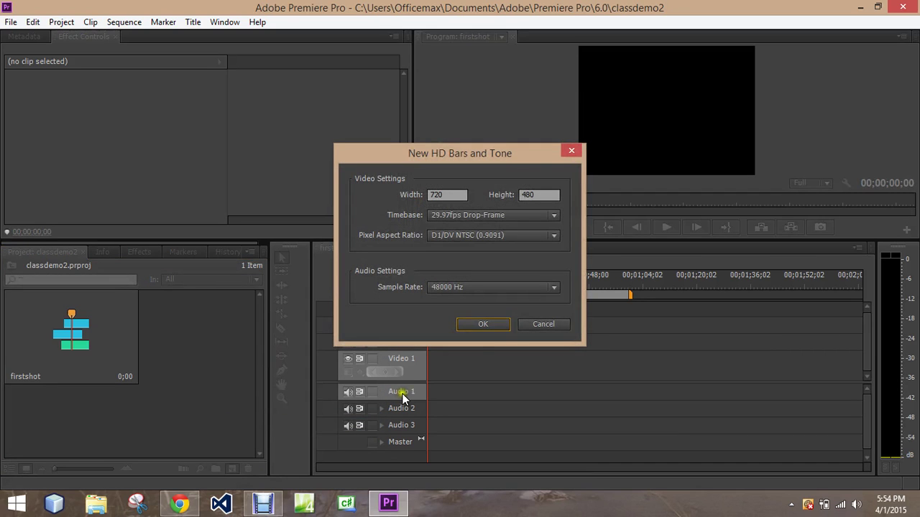
pyautogui.click(481, 324)
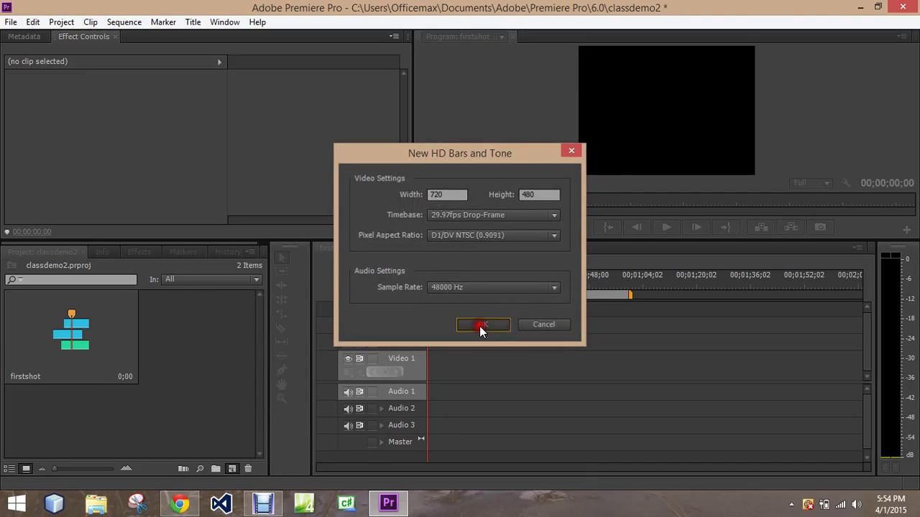
pyautogui.moveTo(178, 352); pyautogui.dragTo(421, 376)
# Play the firstshot sequence, stop it, and return the playhead to the start.
pyautogui.click(662, 227)
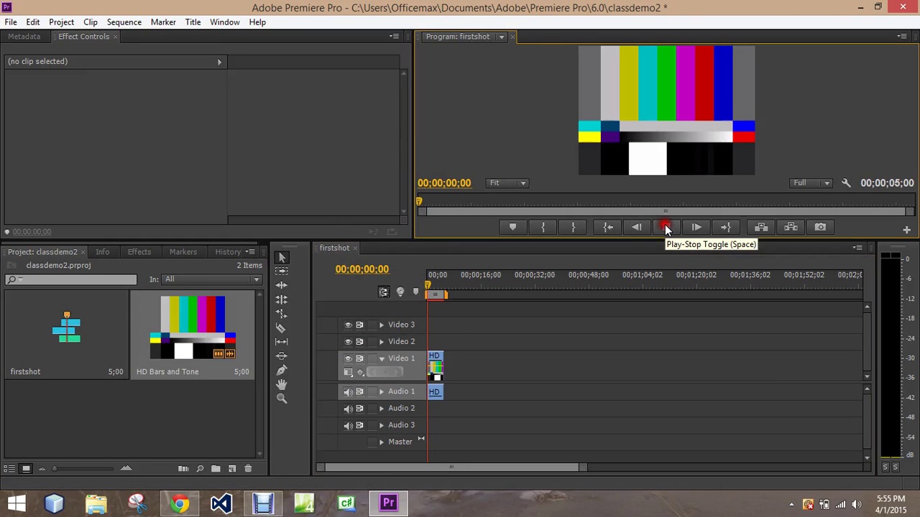
pyautogui.click(666, 227)
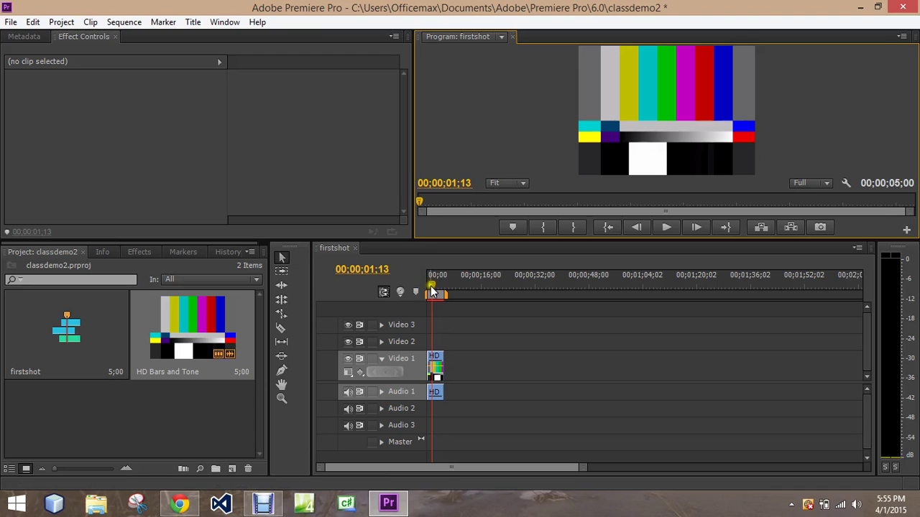
pyautogui.moveTo(431, 283); pyautogui.dragTo(426, 287)
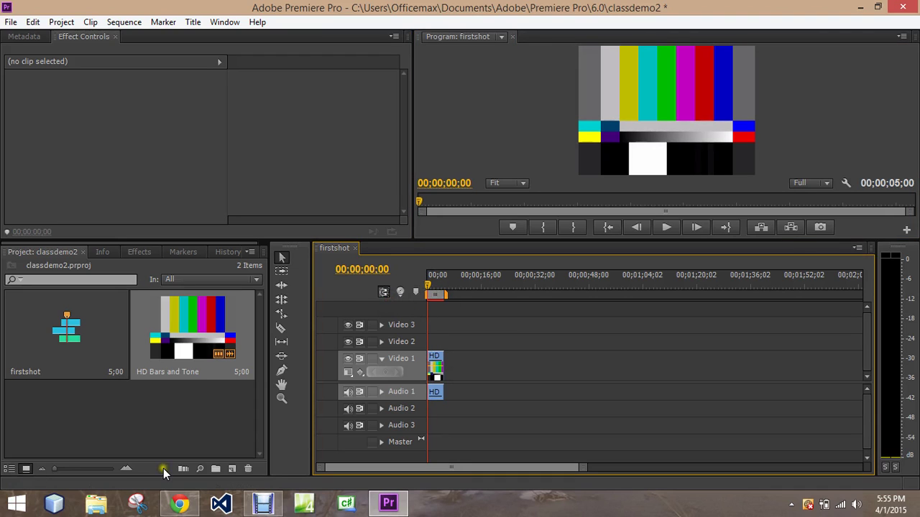
pyautogui.click(200, 468)
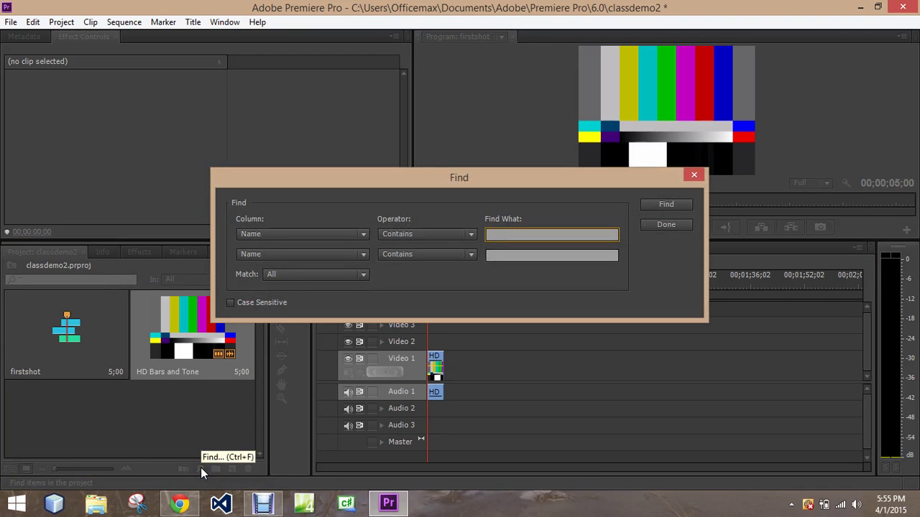
pyautogui.click(693, 176)
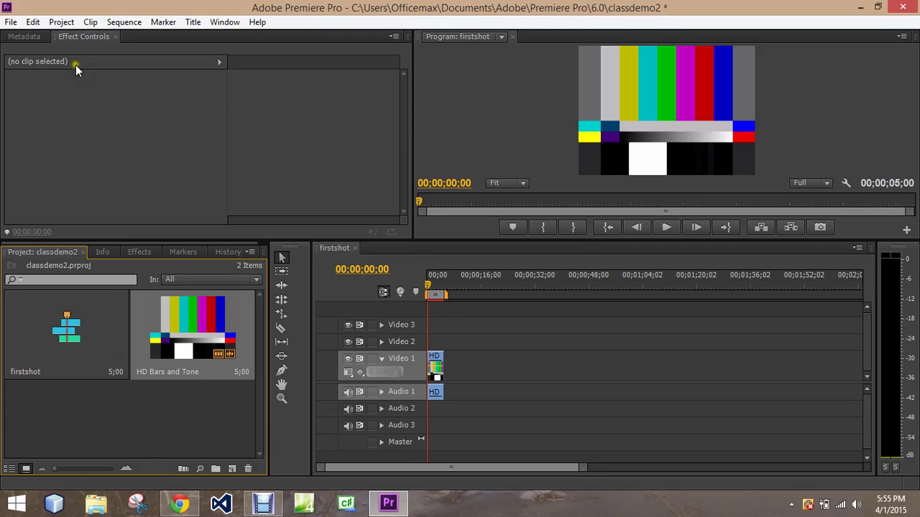
# Import ok.avi from This PC > Videos into the project via File > Import.
pyautogui.click(12, 23)
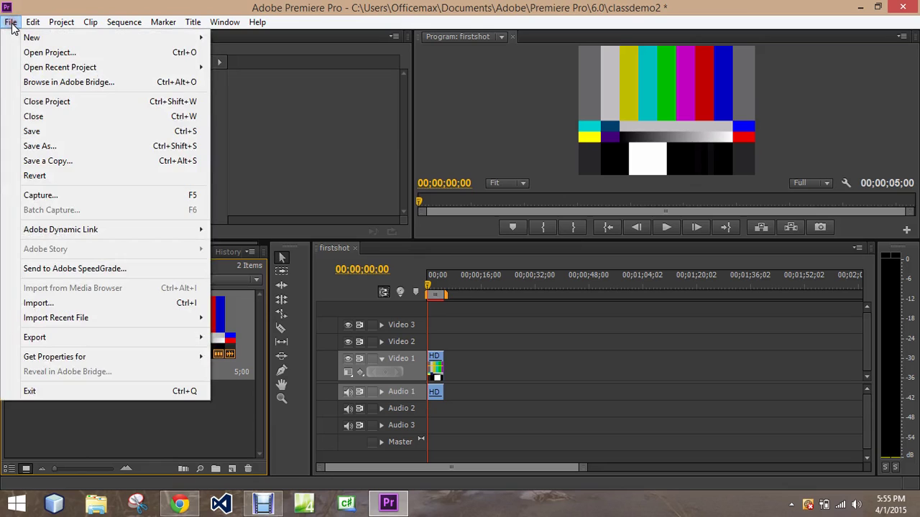
pyautogui.click(55, 304)
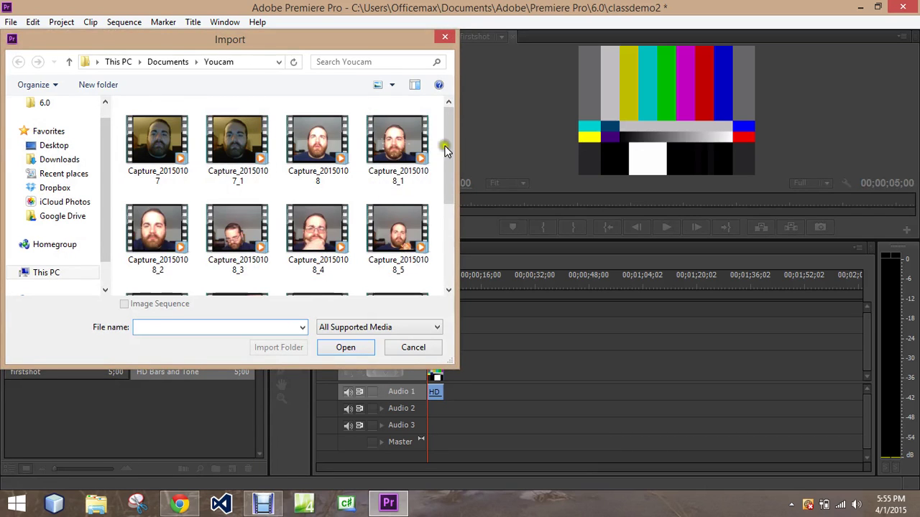
pyautogui.moveTo(447, 133); pyautogui.dragTo(438, 101)
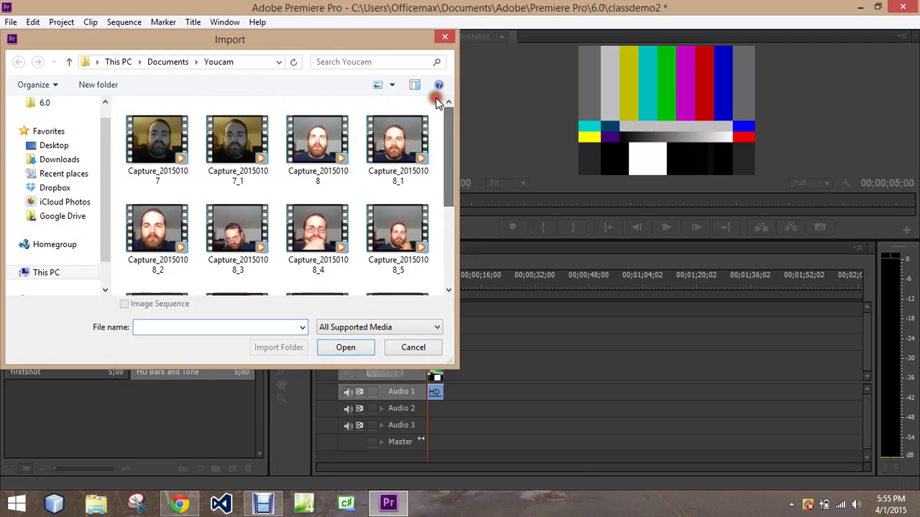
pyautogui.click(178, 62)
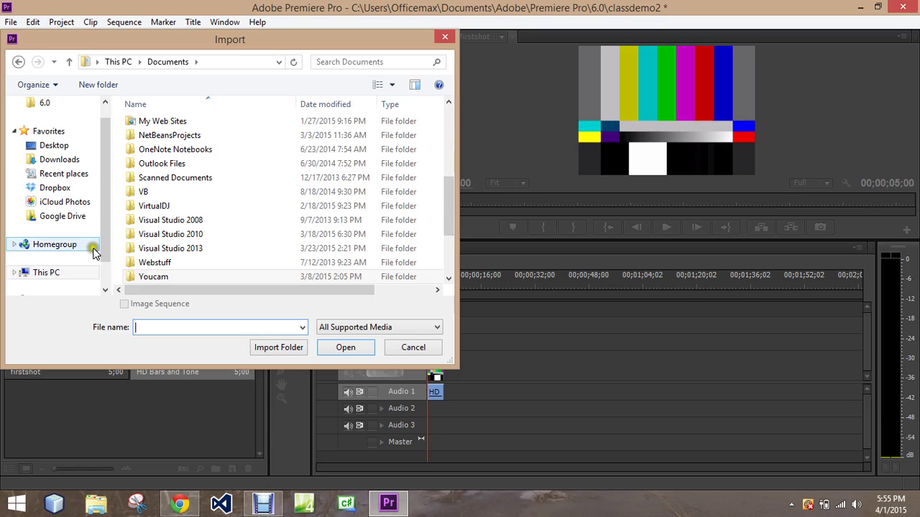
pyautogui.click(41, 276)
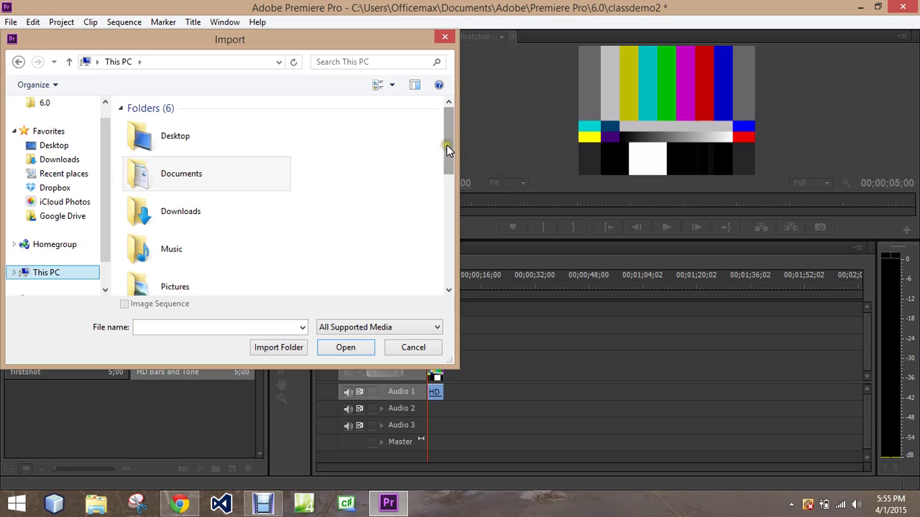
pyautogui.moveTo(446, 148); pyautogui.dragTo(447, 177)
pyautogui.click(165, 246)
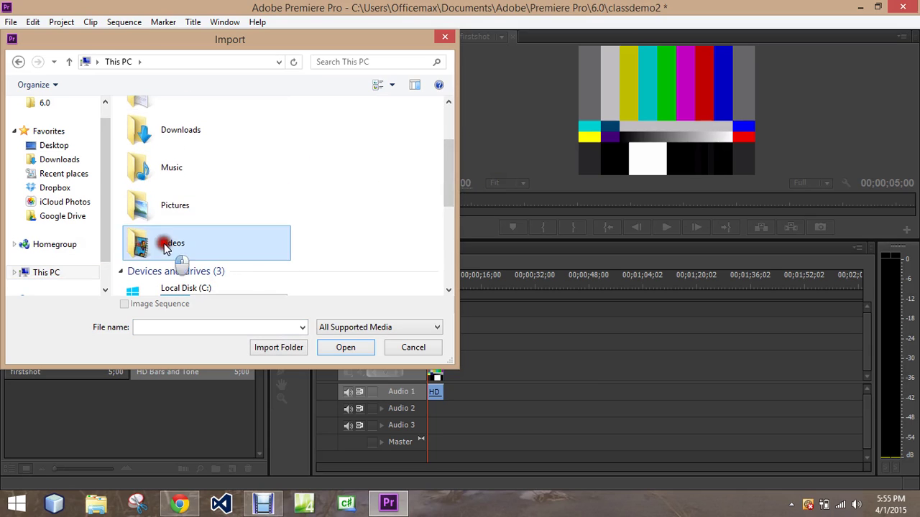
pyautogui.doubleClick(164, 246)
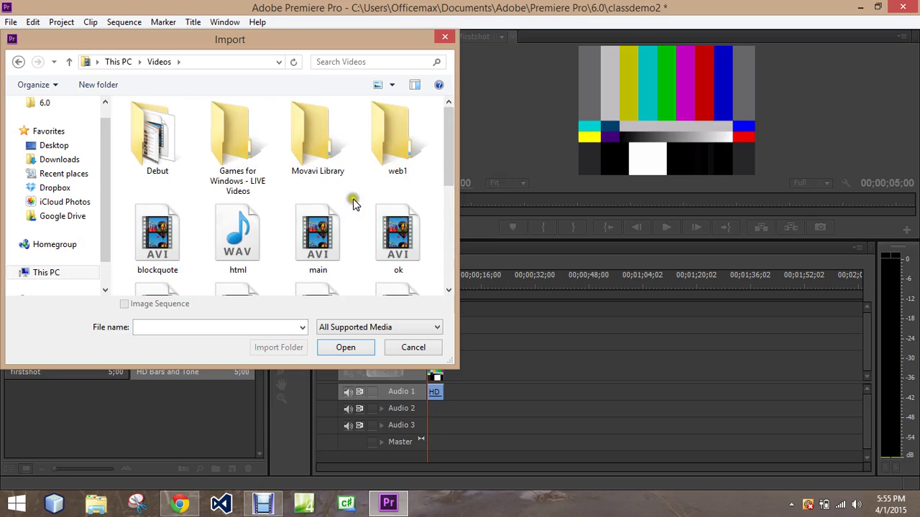
pyautogui.moveTo(449, 141)
pyautogui.mouseDown()
pyautogui.moveTo(449, 264)
pyautogui.moveTo(450, 142)
pyautogui.mouseUp()
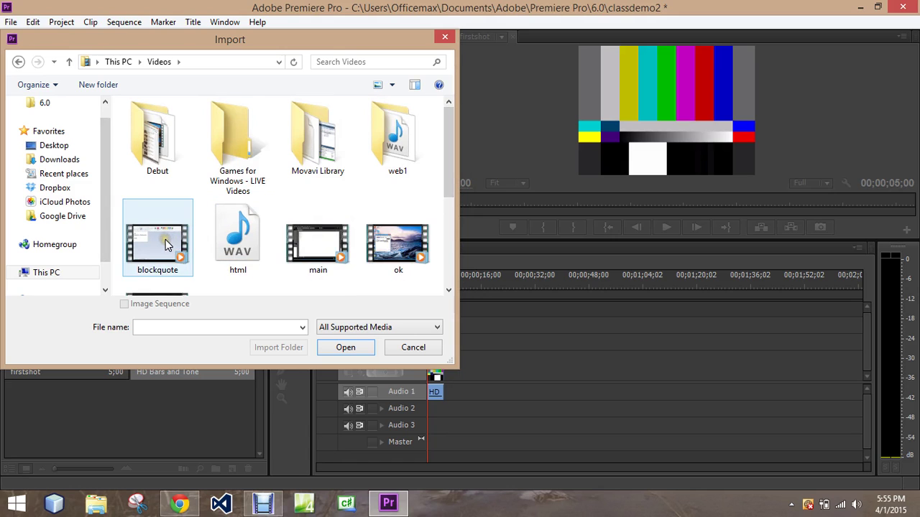
pyautogui.doubleClick(399, 242)
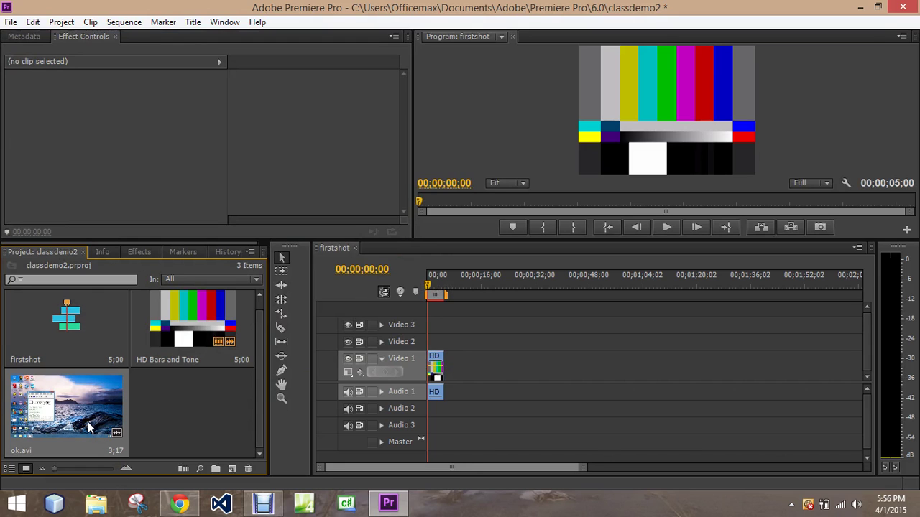
# Open the import browser and navigate to Music > Amazon MP3.
pyautogui.click(12, 23)
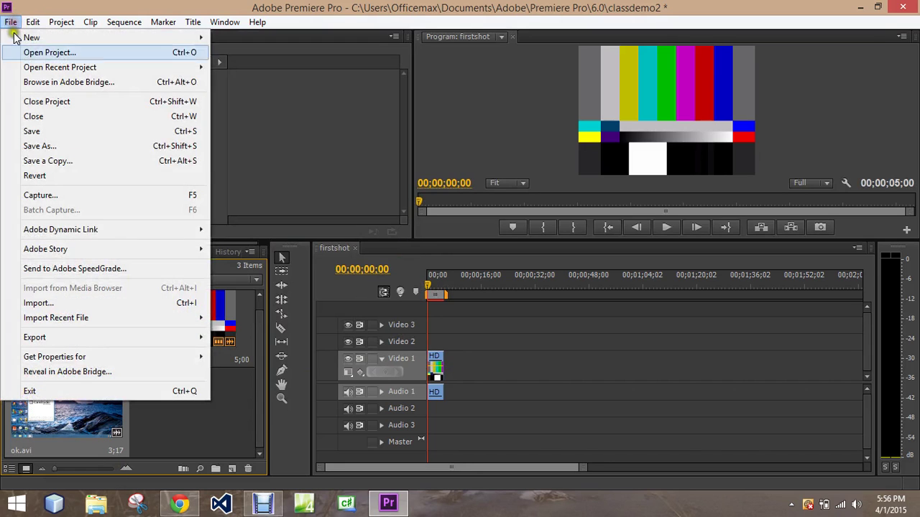
pyautogui.click(101, 304)
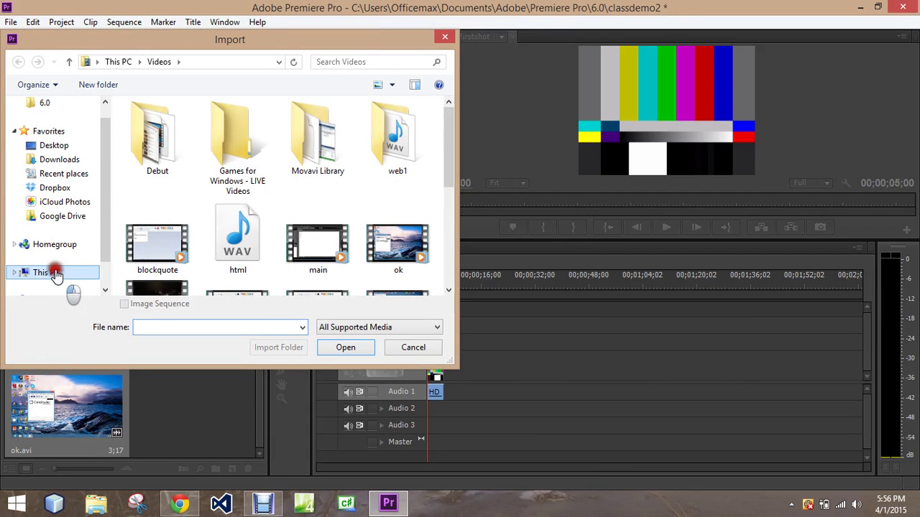
pyautogui.click(57, 272)
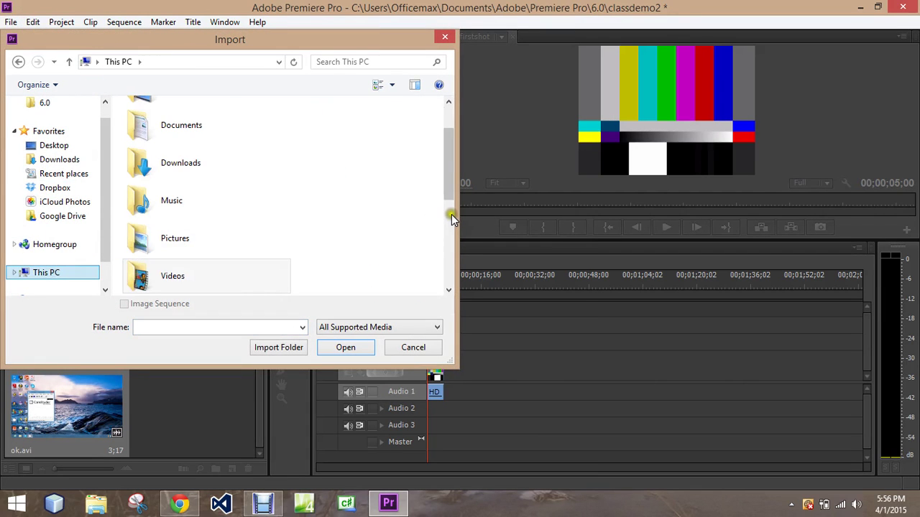
pyautogui.scroll(-4, 451, 214)
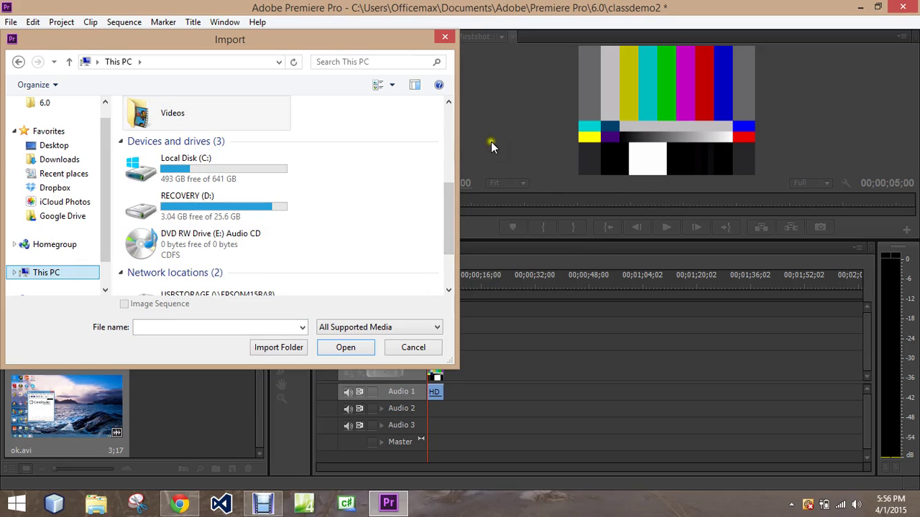
pyautogui.click(447, 129)
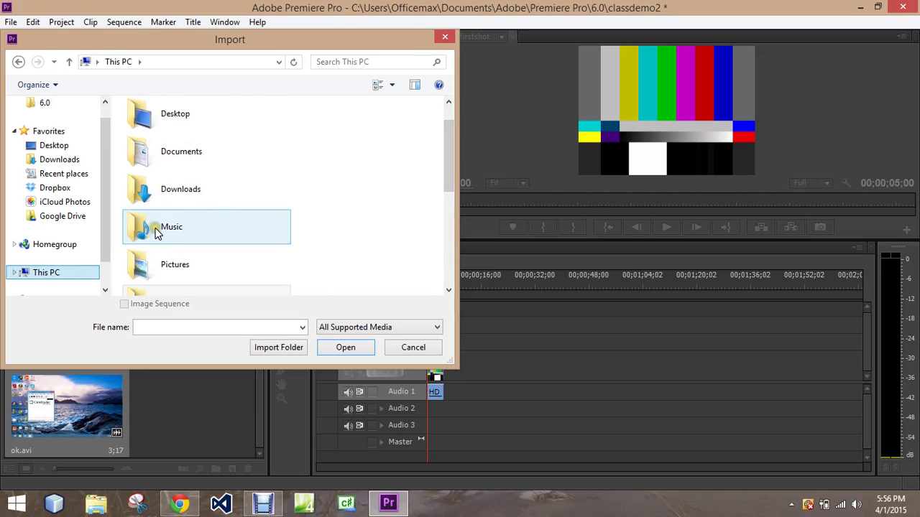
pyautogui.click(154, 229)
pyautogui.doubleClick(156, 233)
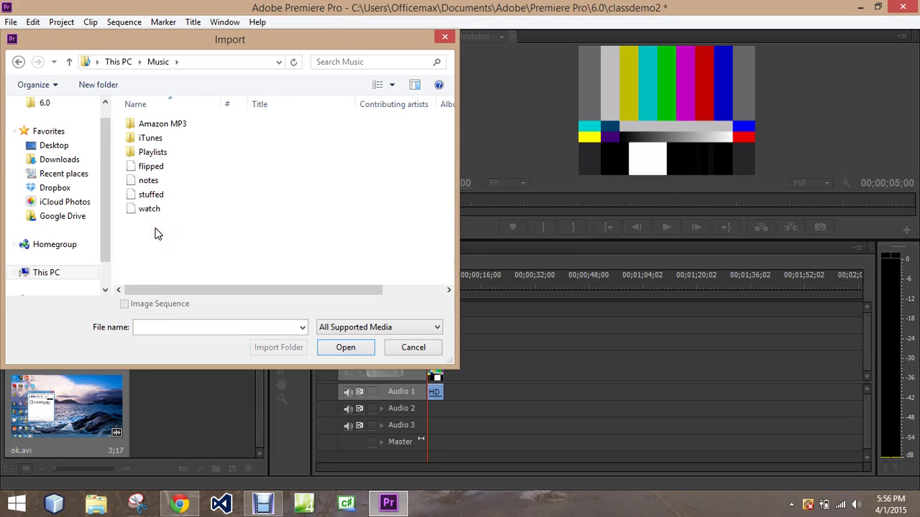
pyautogui.doubleClick(151, 139)
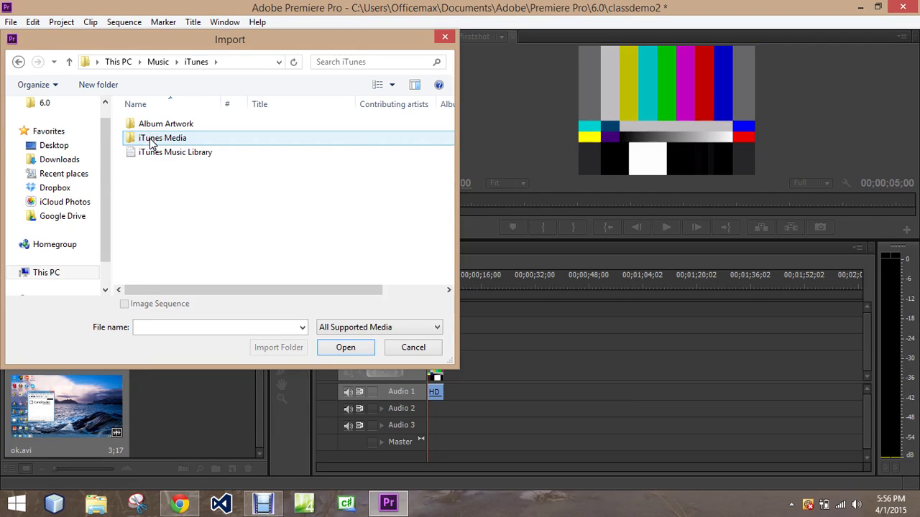
pyautogui.click(153, 140)
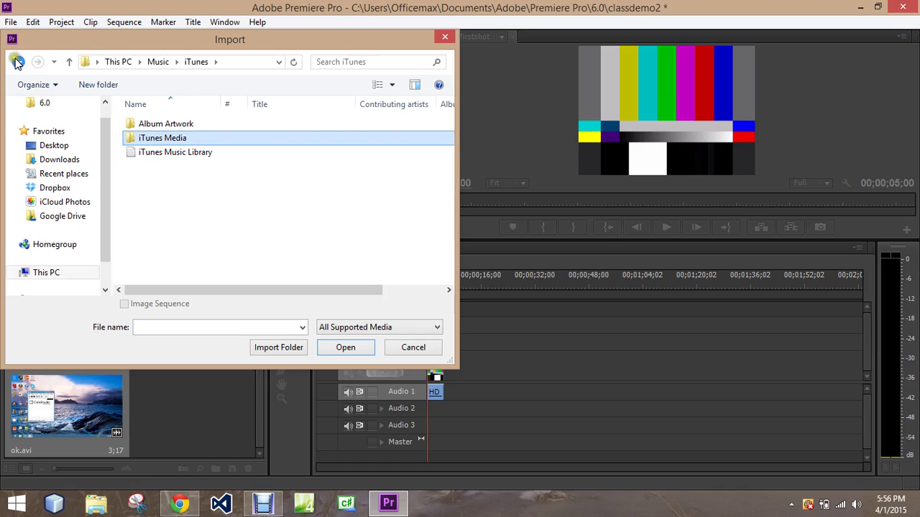
pyautogui.click(17, 62)
pyautogui.doubleClick(163, 123)
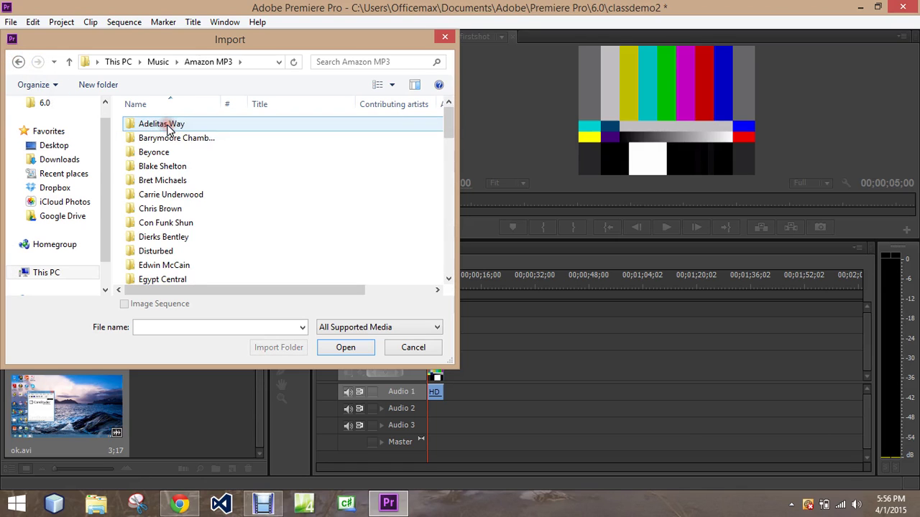
# Import track 01-08 Sweet Child O Mine from the Vitamin String Quartet rock n roll wedding album.
pyautogui.click(447, 232)
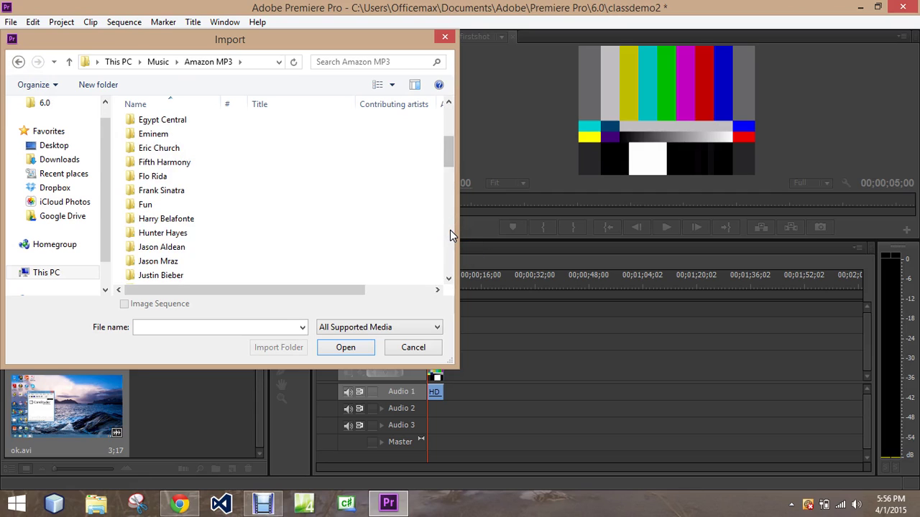
pyautogui.click(450, 230)
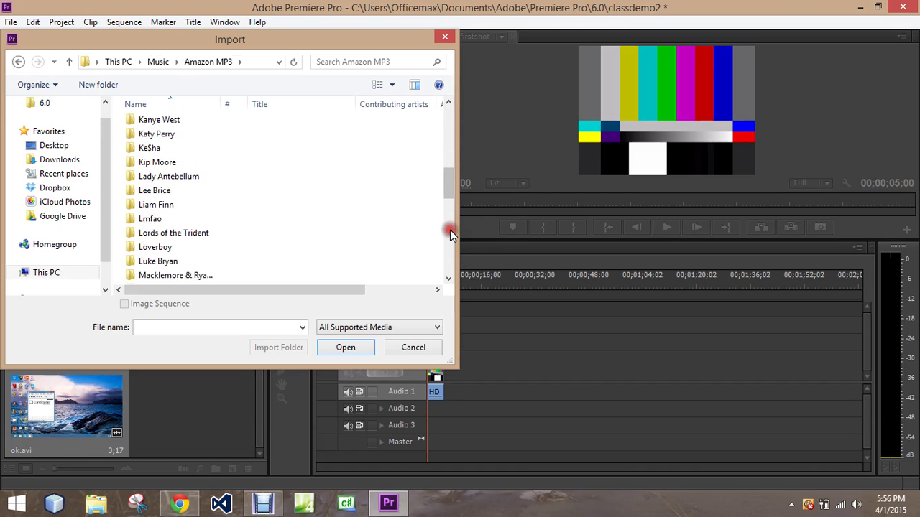
pyautogui.click(449, 230)
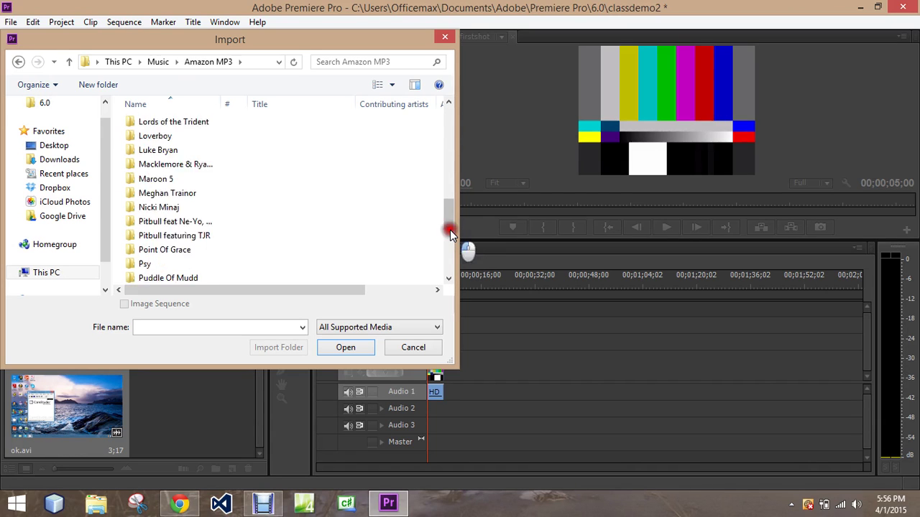
pyautogui.click(450, 230)
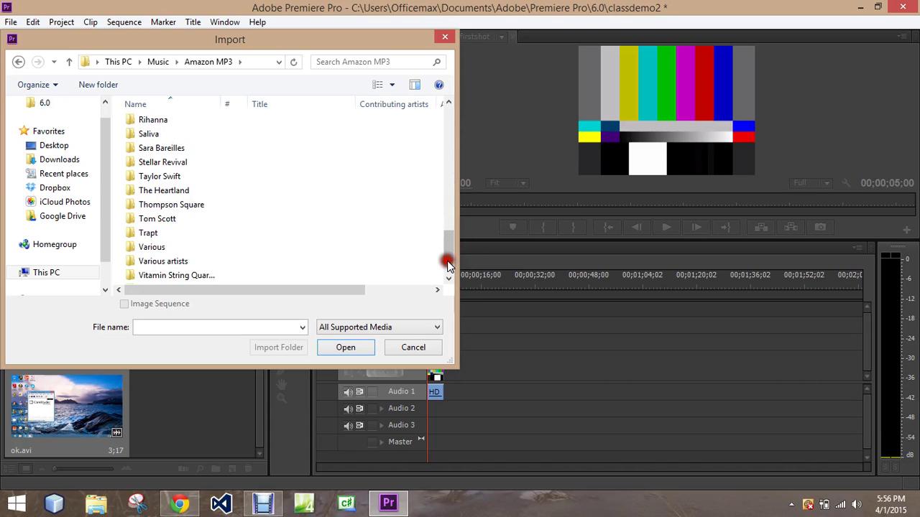
pyautogui.doubleClick(194, 275)
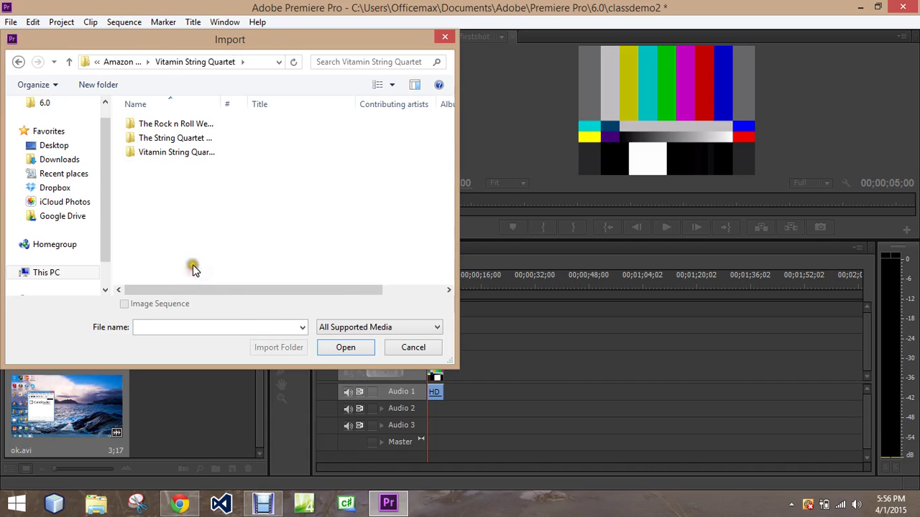
pyautogui.doubleClick(166, 124)
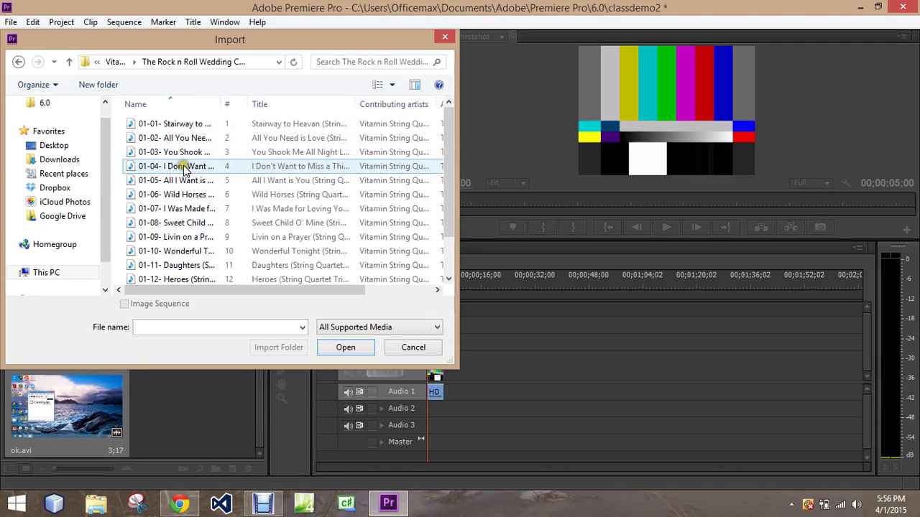
pyautogui.doubleClick(182, 222)
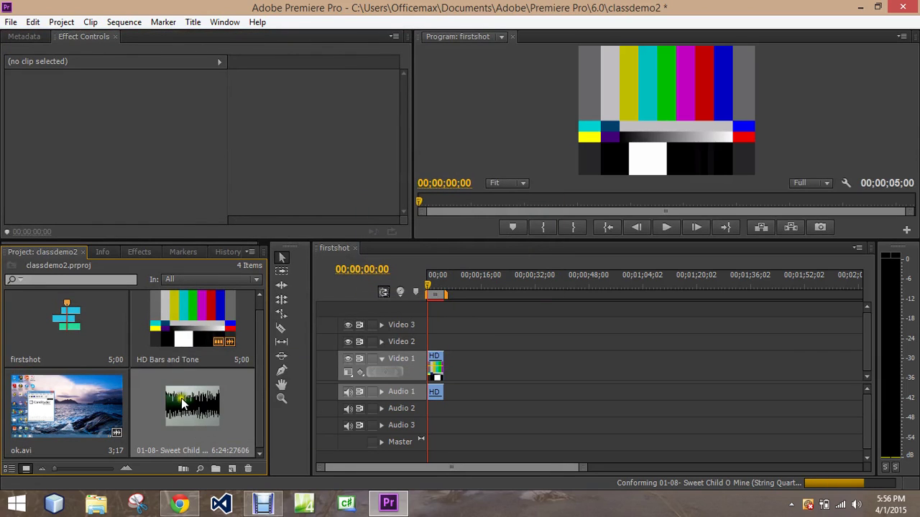
# Put the Sweet Child O Mine MP3 on Audio 2 and ok.avi after the bars on Video 1.
pyautogui.moveTo(180, 396); pyautogui.dragTo(427, 408)
pyautogui.moveTo(66, 434); pyautogui.dragTo(449, 369)
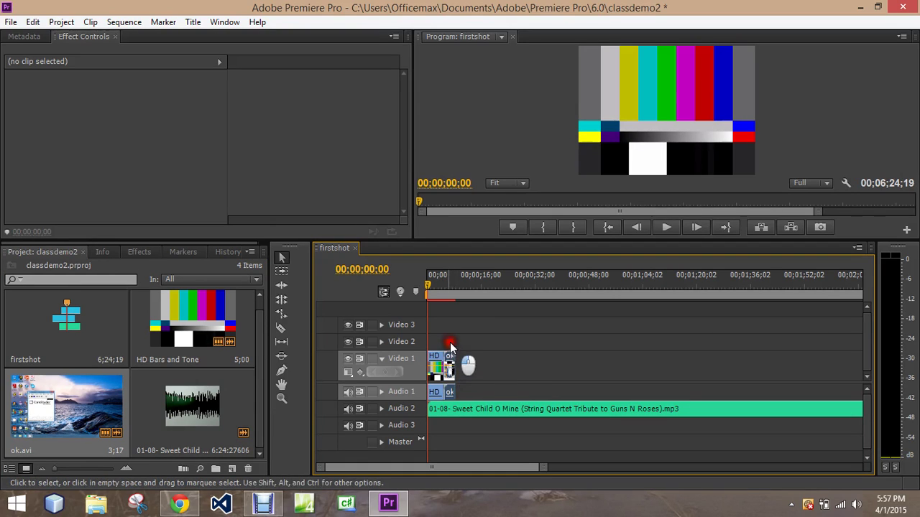
pyautogui.click(449, 368)
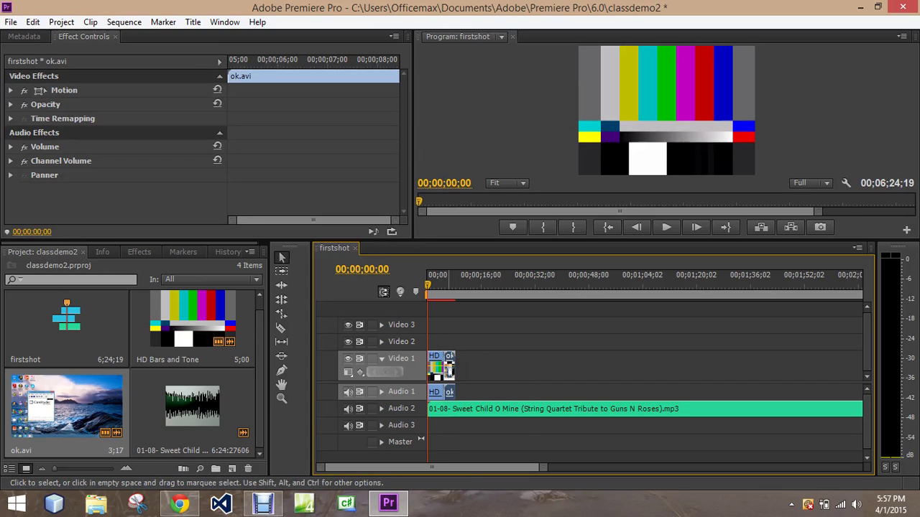